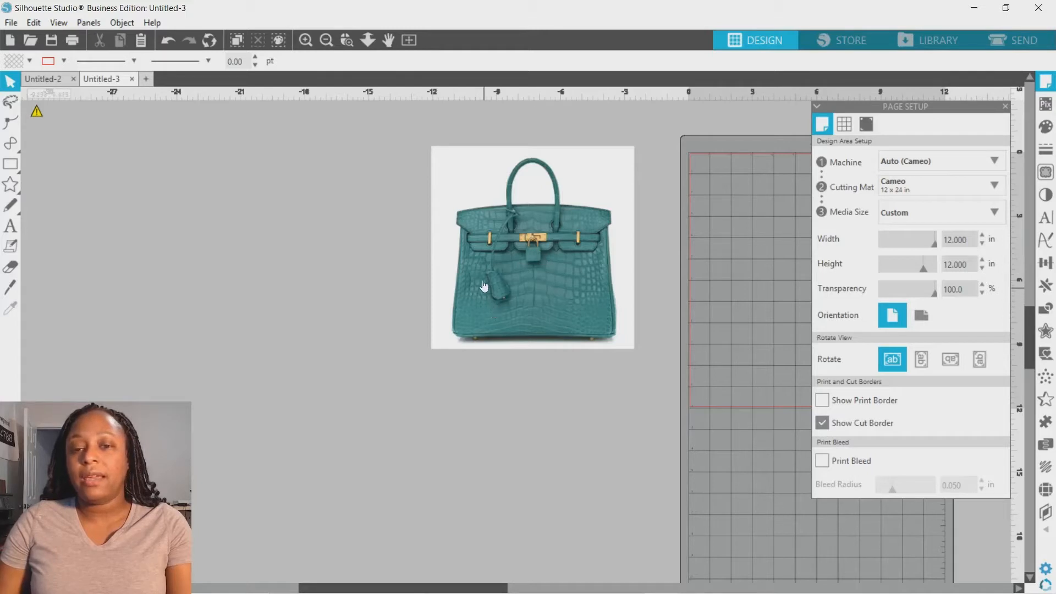
Step: Trace the whole bag image with Trace and Detach, using a 95% threshold
left_click_drag(514, 237, 523, 272)
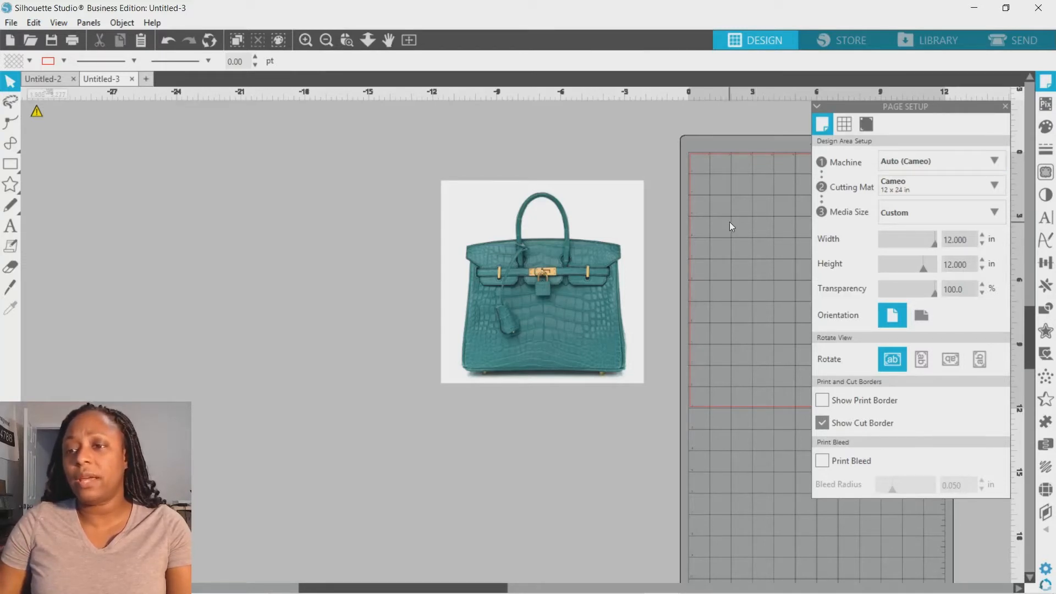
left_click(1045, 172)
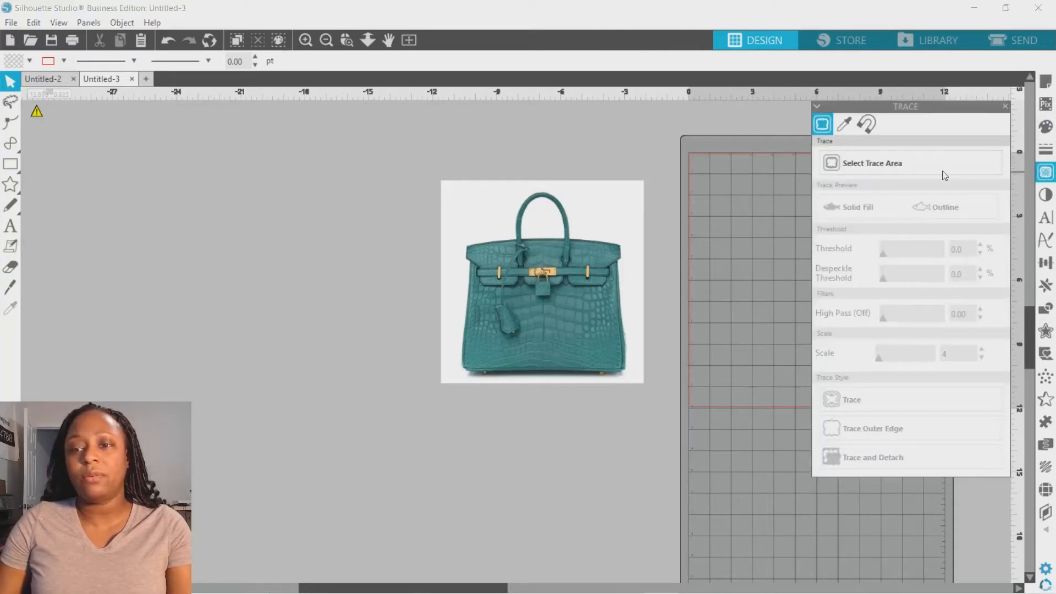
left_click(879, 164)
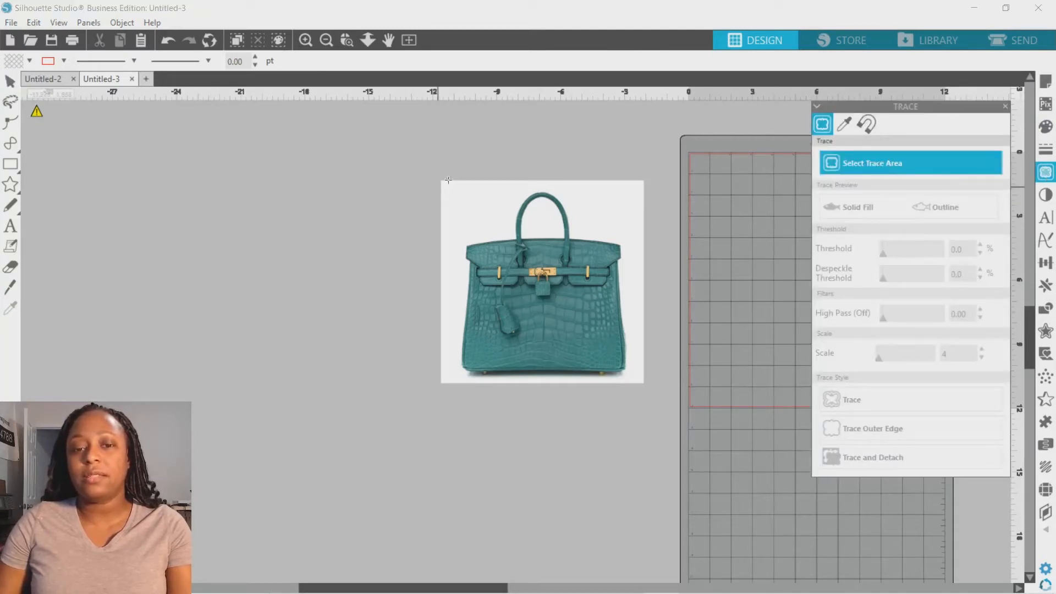
mouse_move(449, 180)
left_mouse_down()
mouse_move(573, 246)
mouse_move(599, 273)
mouse_move(652, 396)
mouse_move(644, 388)
left_mouse_up()
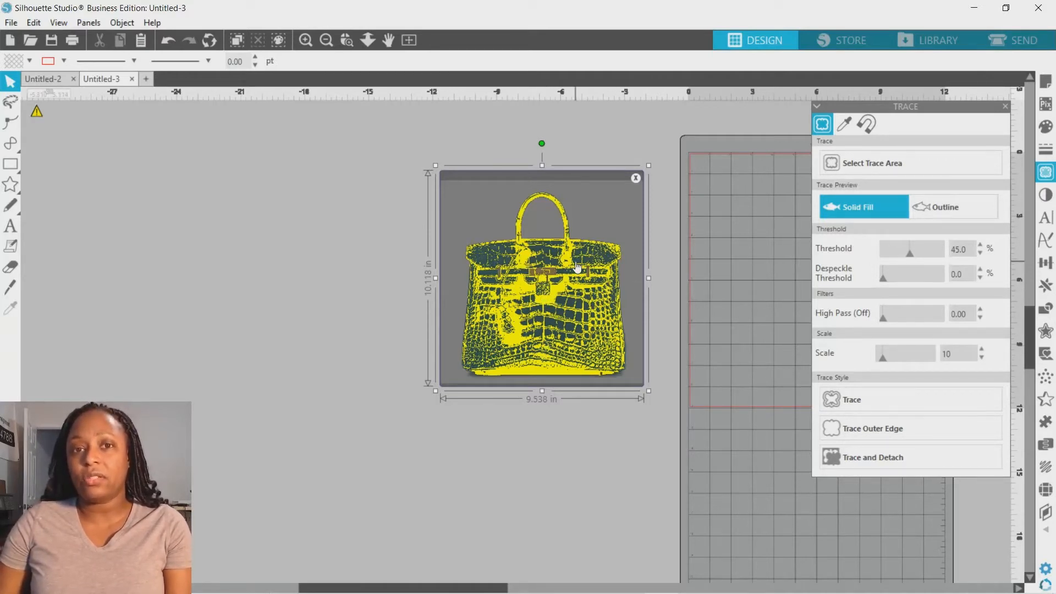
left_click_drag(910, 253, 939, 265)
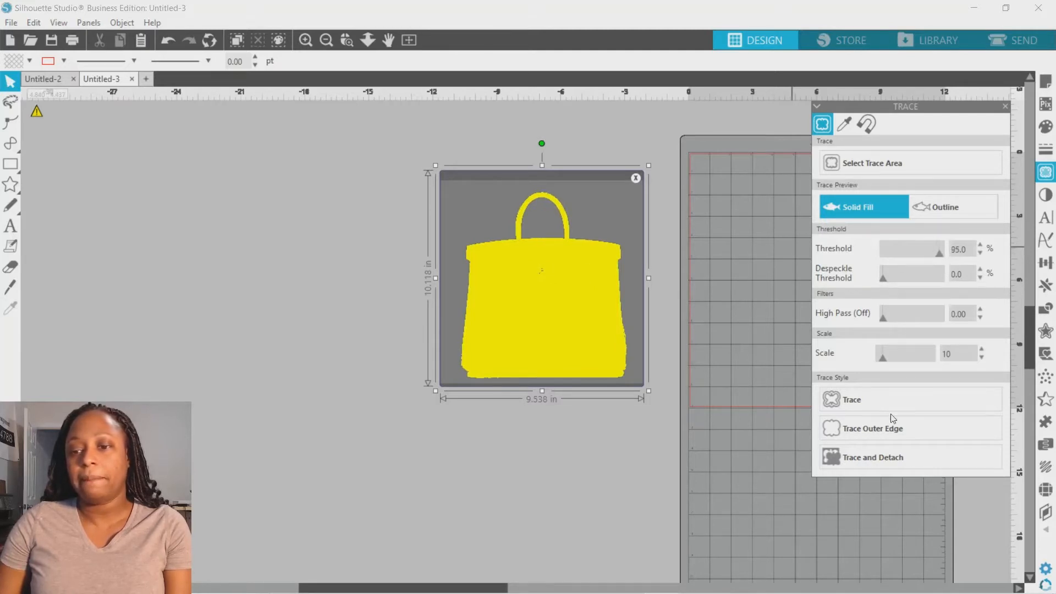
left_click(876, 456)
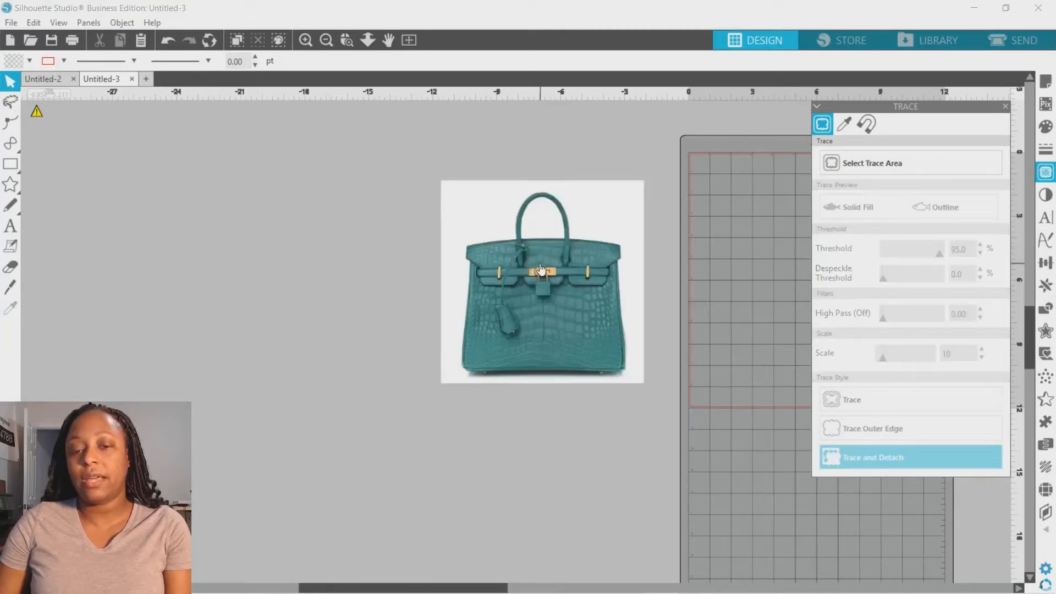
Step: Delete the detached background piece and move the bag image back into place
left_click_drag(541, 268, 285, 234)
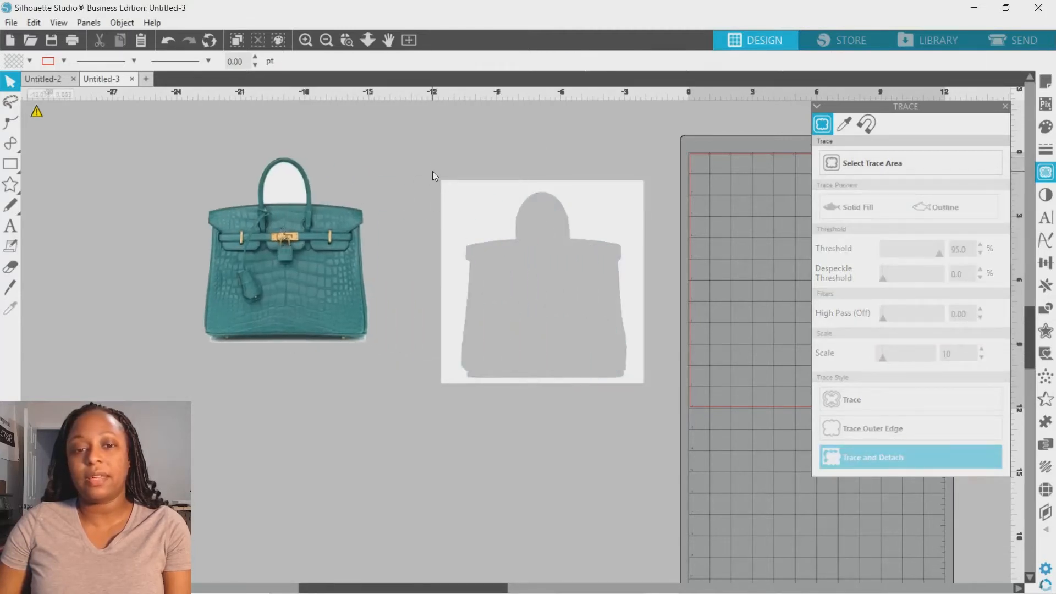
left_click(550, 286)
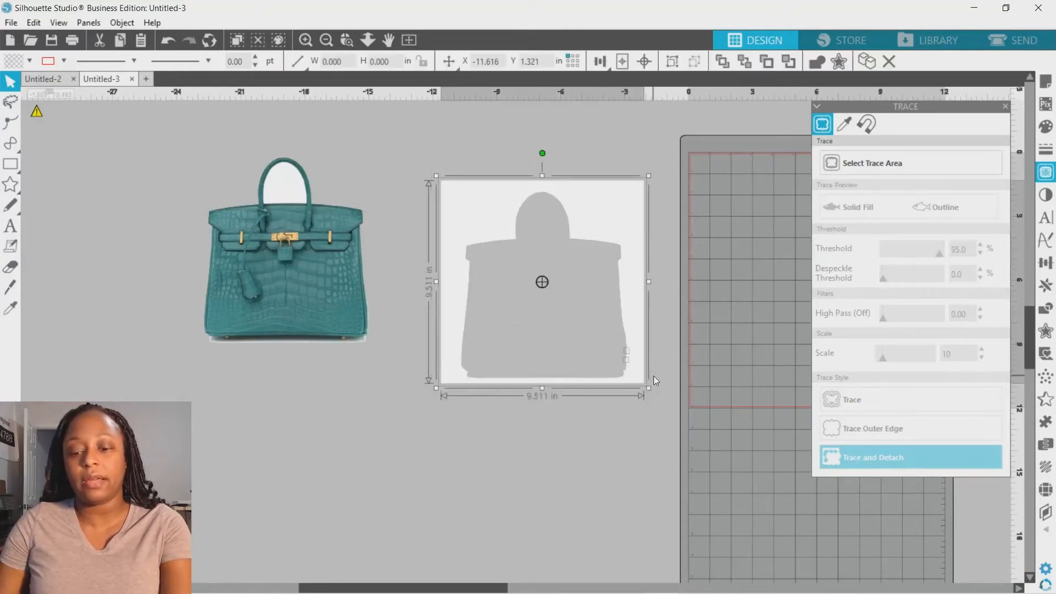
left_click_drag(417, 152, 654, 408)
key("Delete")
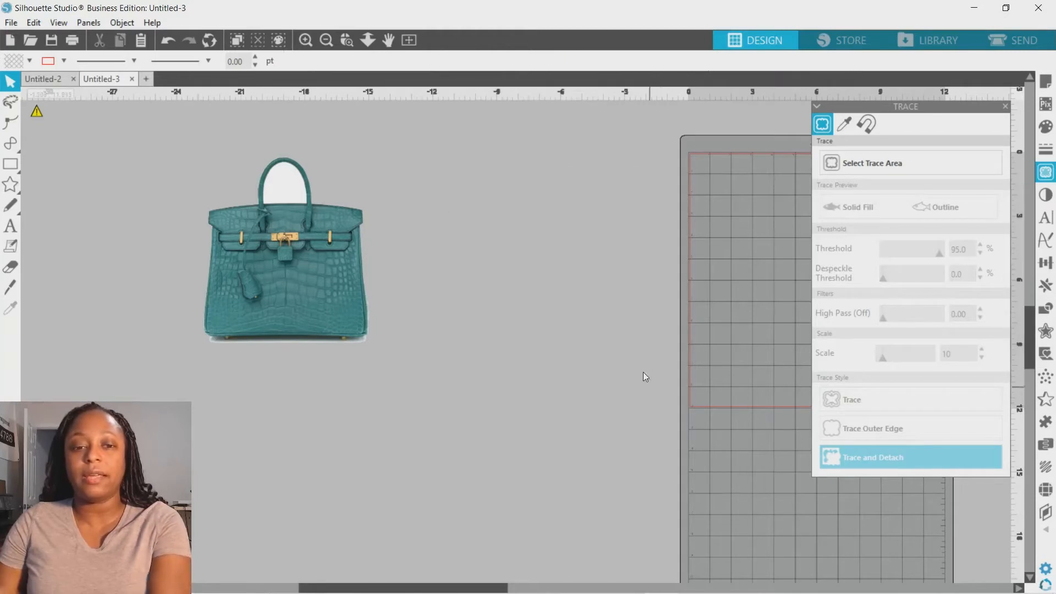
left_click_drag(286, 230, 566, 266)
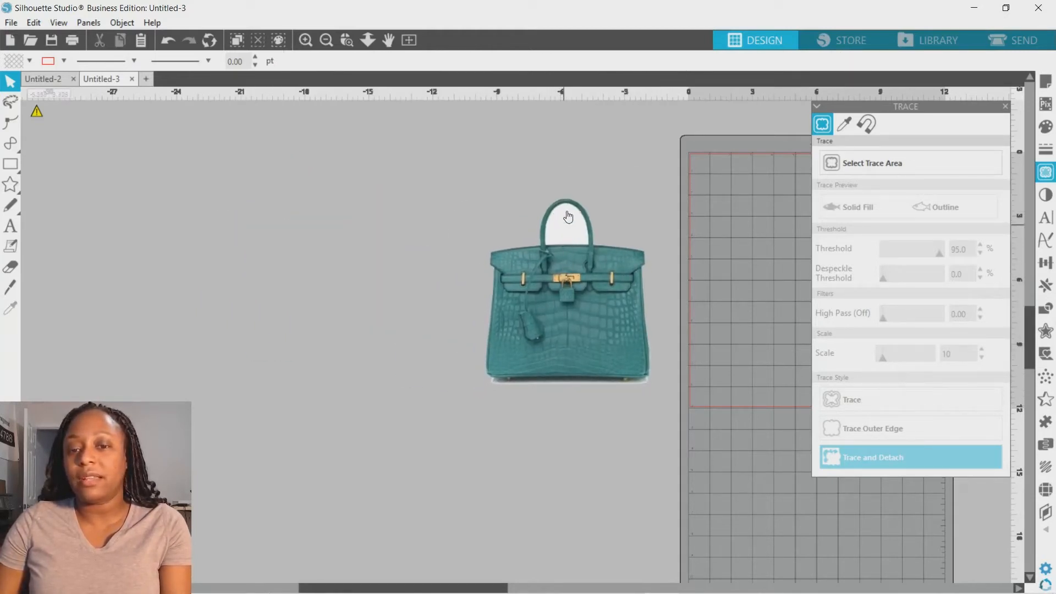
Step: Trace the area around the bag's handle with the threshold at 61%
left_click(346, 39)
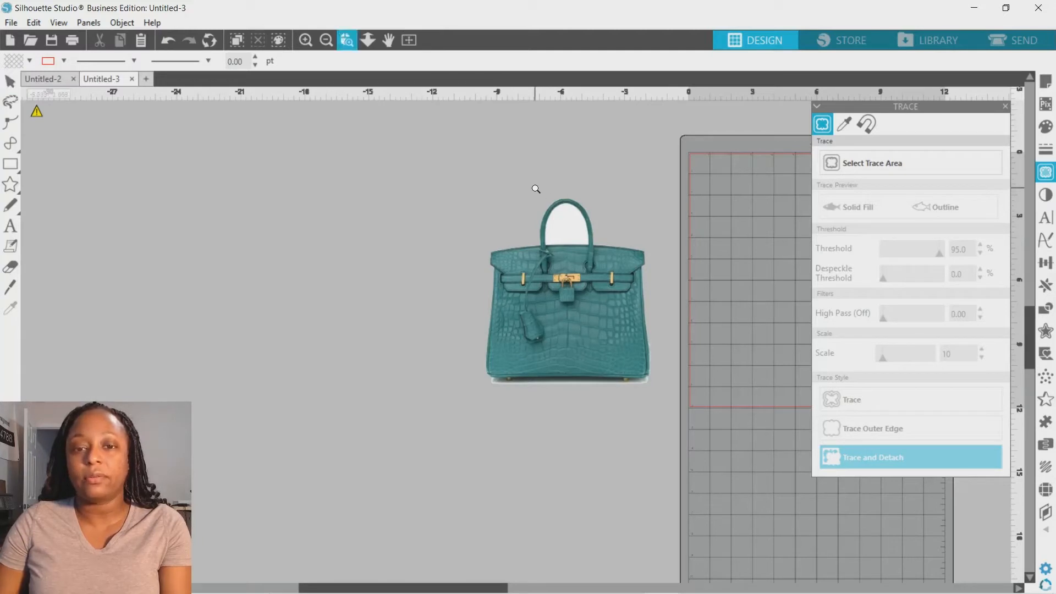
left_click_drag(536, 190, 620, 290)
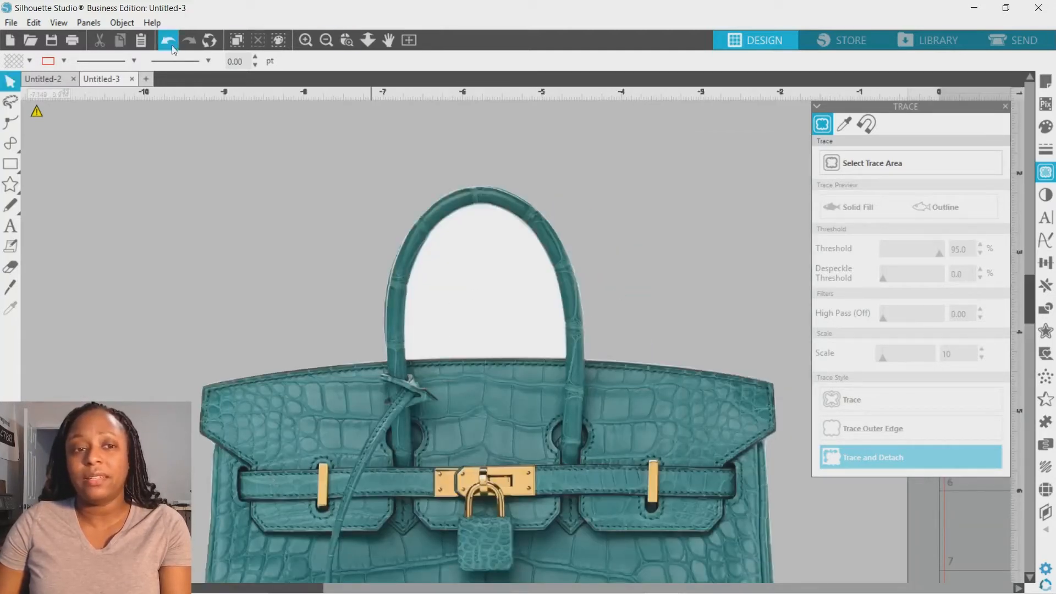
left_click(326, 40)
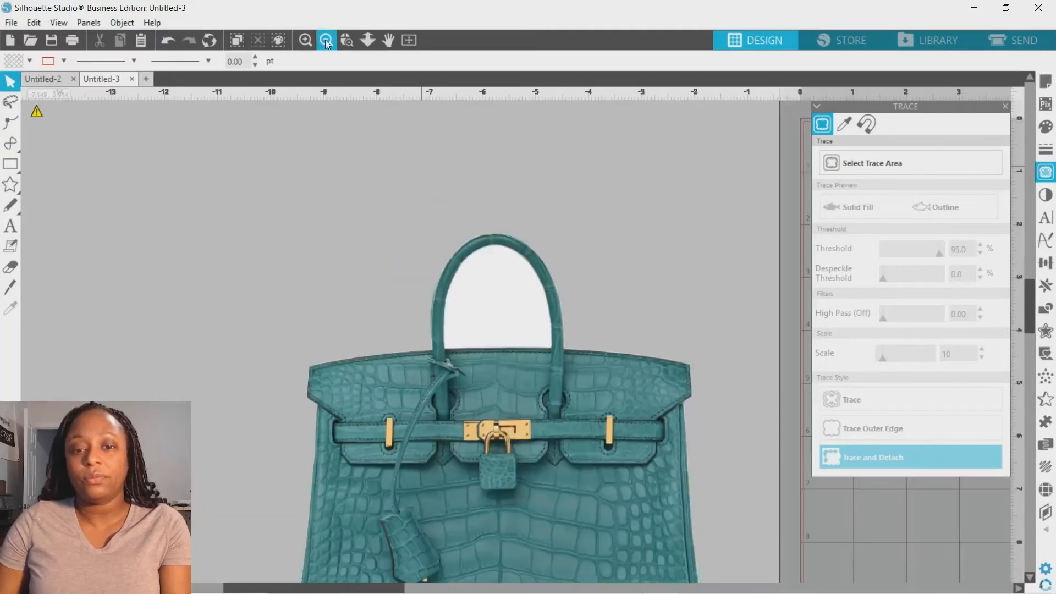
scroll(444, 253, "down", 2)
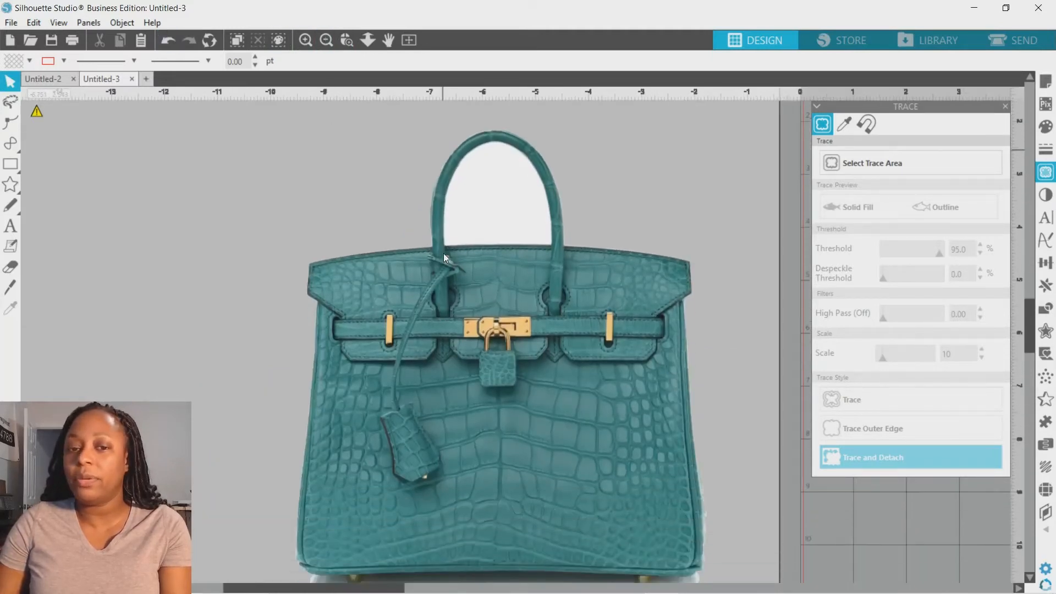
left_click(883, 165)
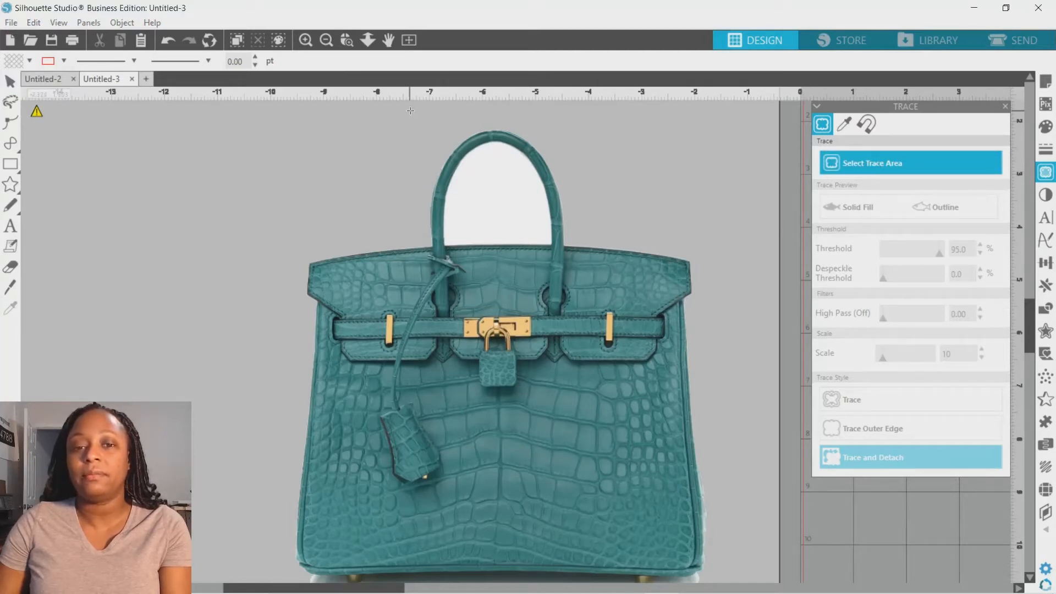
mouse_move(410, 110)
left_mouse_down()
mouse_move(555, 222)
mouse_move(572, 253)
left_mouse_up()
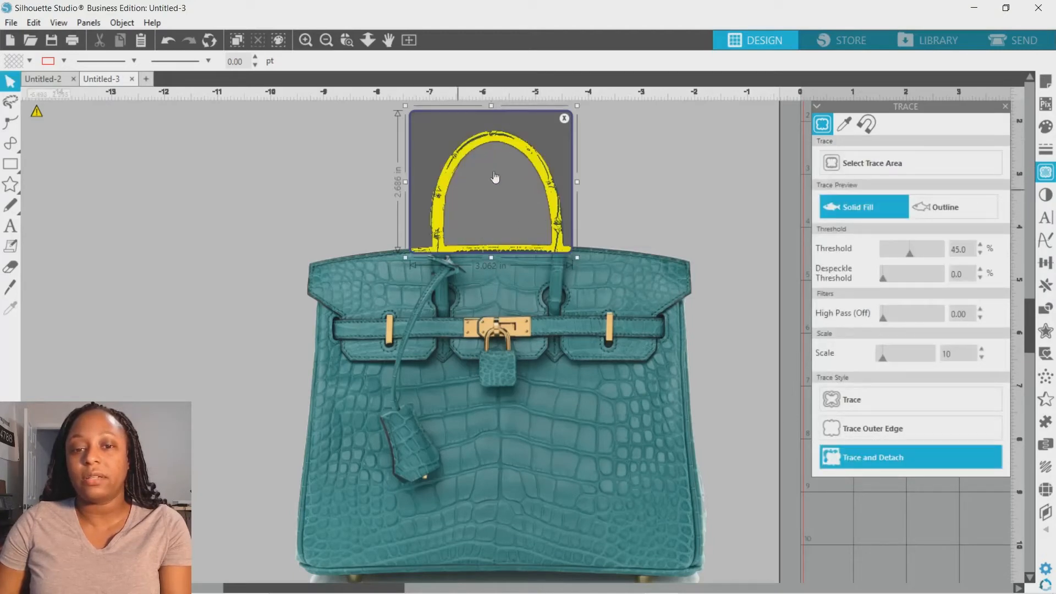
left_click(915, 258)
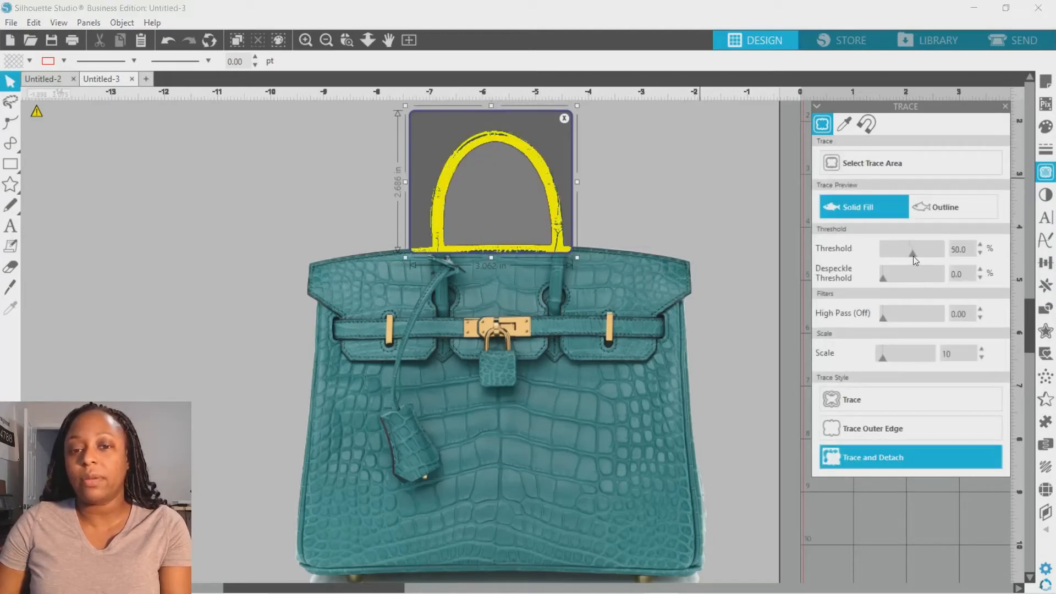
left_click_drag(916, 260, 921, 260)
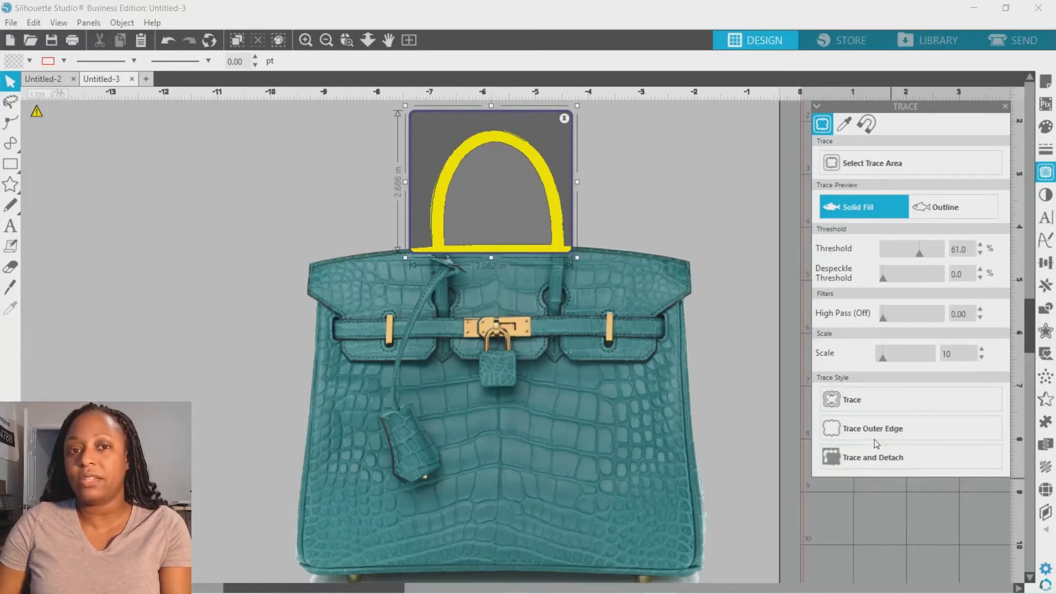
left_click(859, 400)
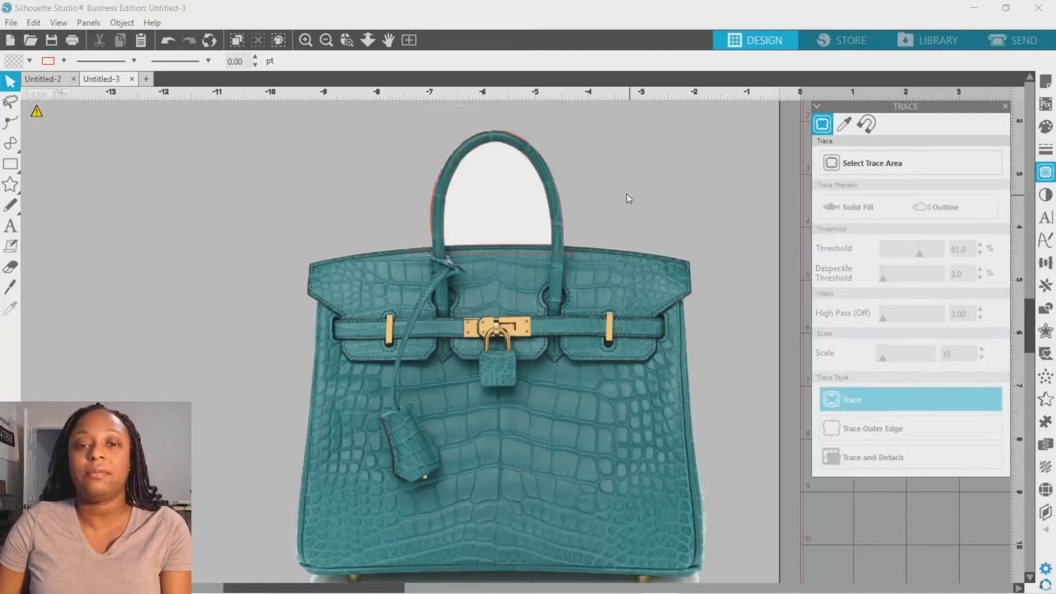
left_click_drag(512, 181, 494, 267)
left_click(496, 214)
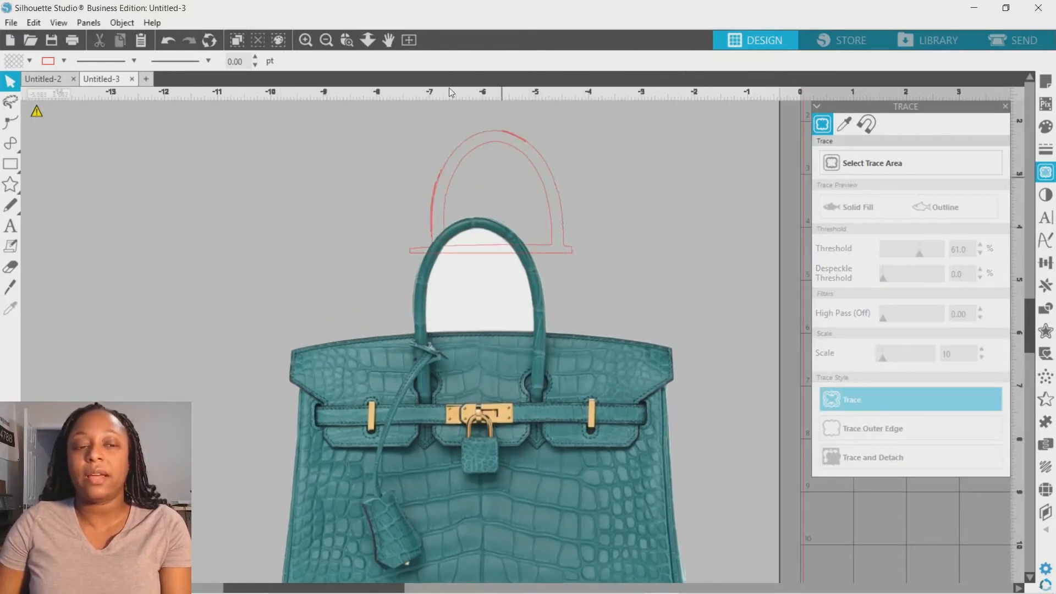
left_click(169, 41)
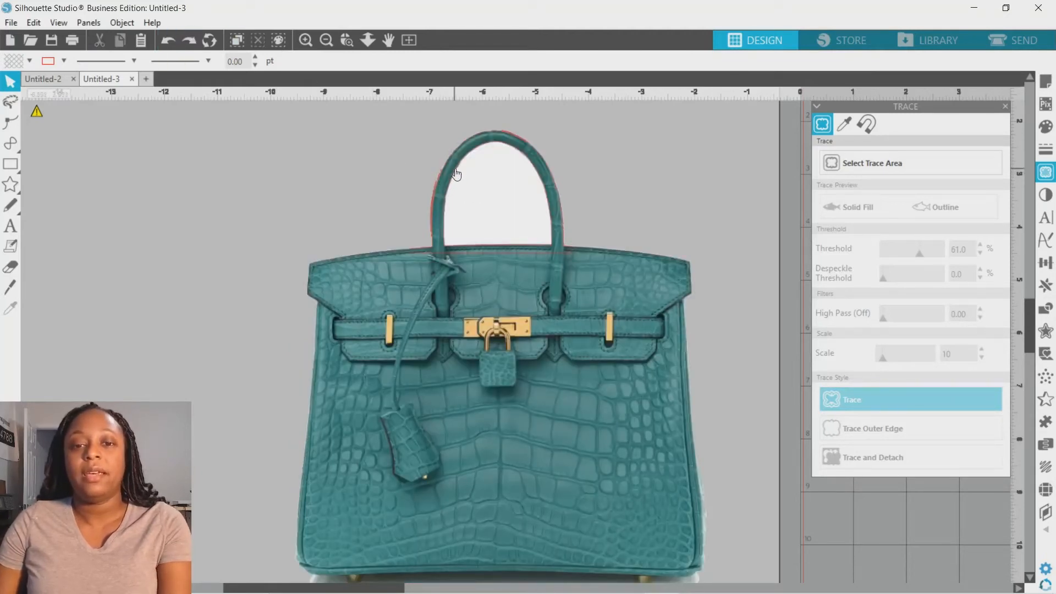
Step: Release the compound path of the traced handle outline
left_click(437, 185)
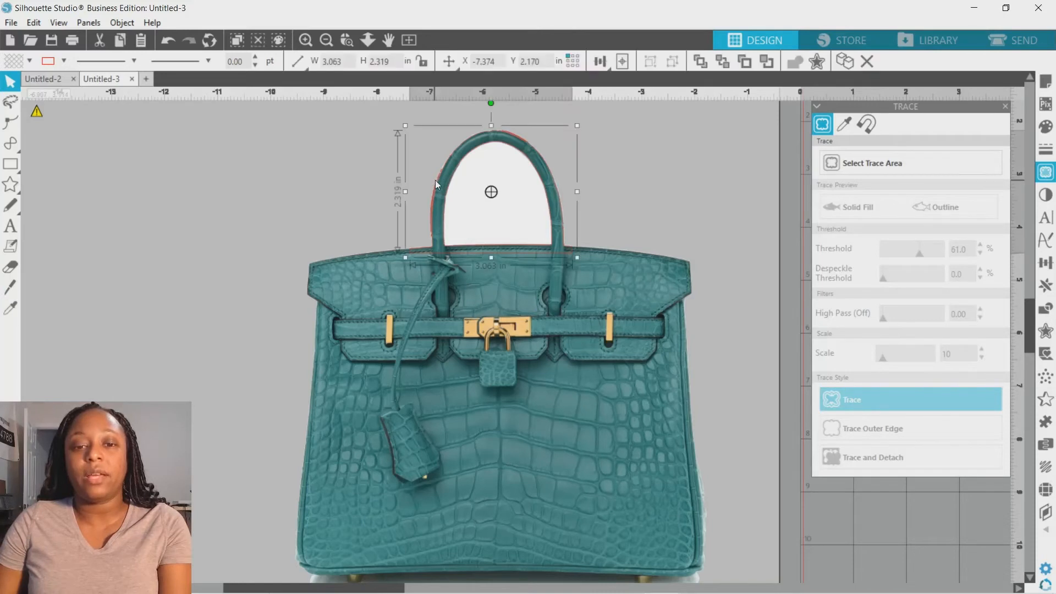
right_click(436, 185)
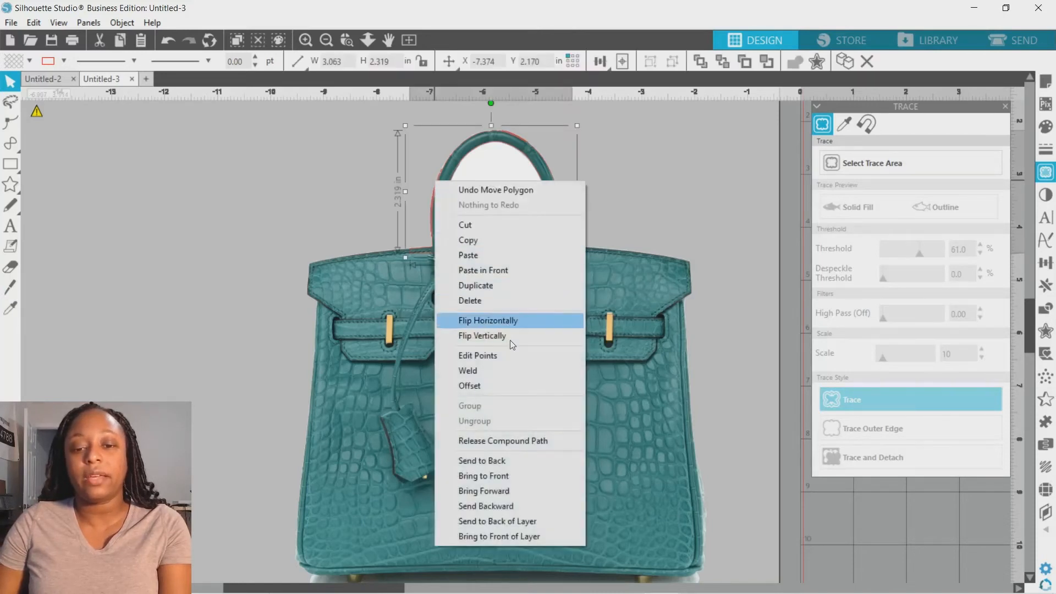
left_click(512, 441)
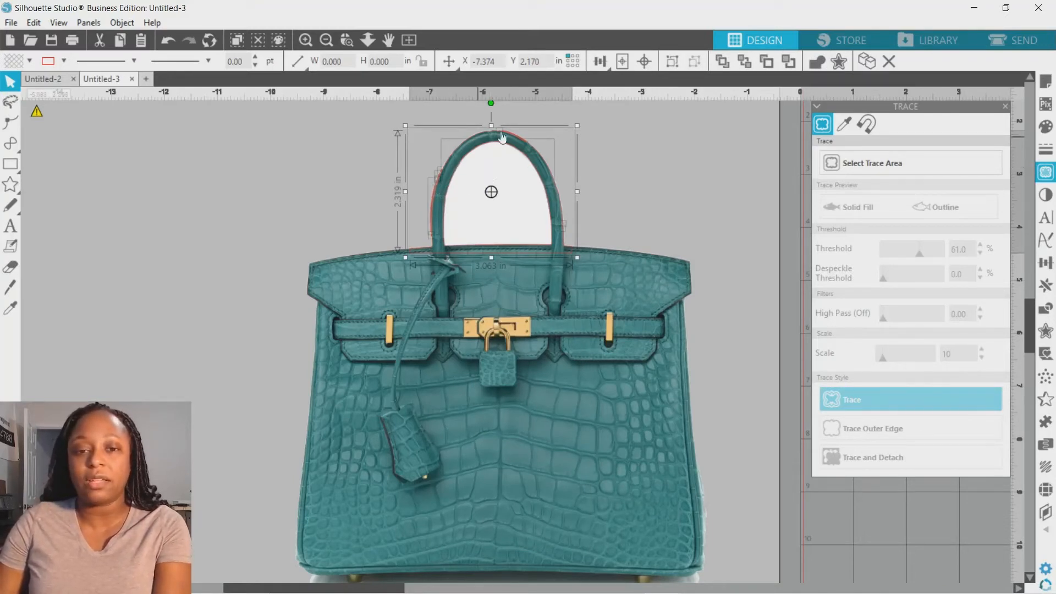
left_click(603, 141)
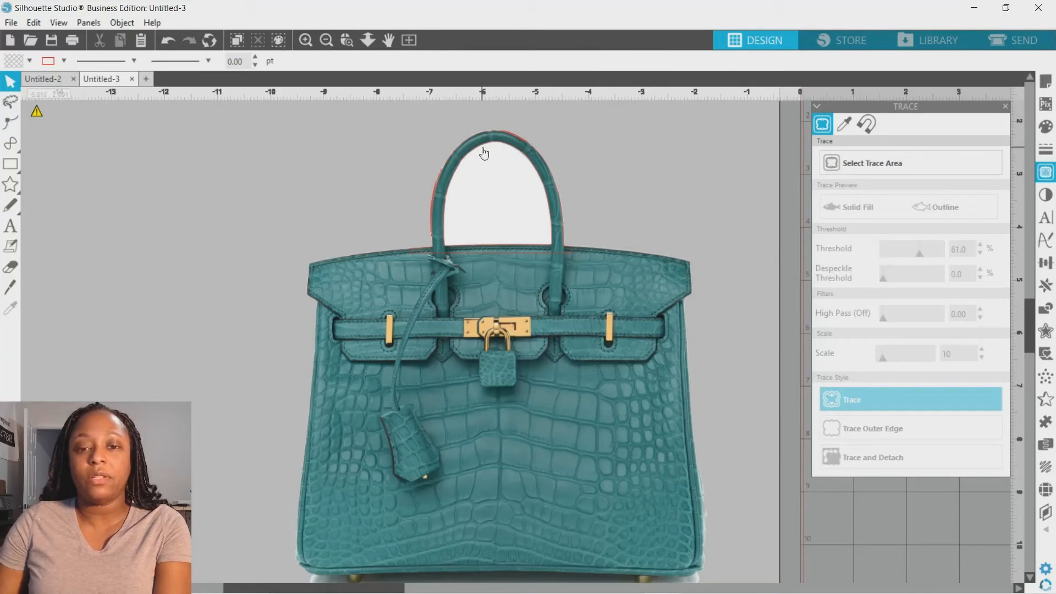
Step: Zoom in and inspect the traced handle outlines against the bag image
left_click(353, 45)
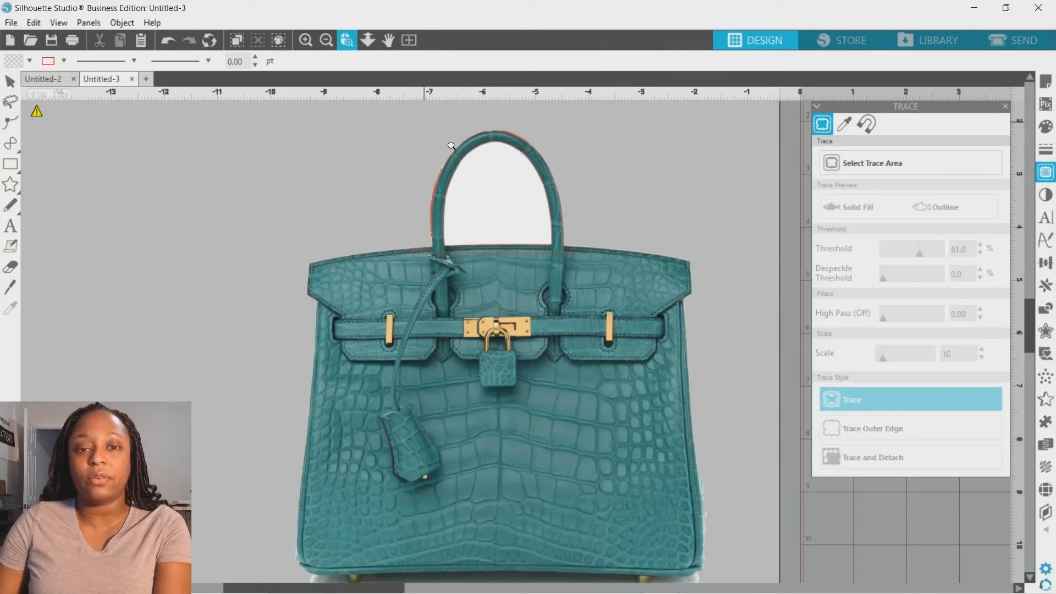
left_click_drag(448, 146, 507, 206)
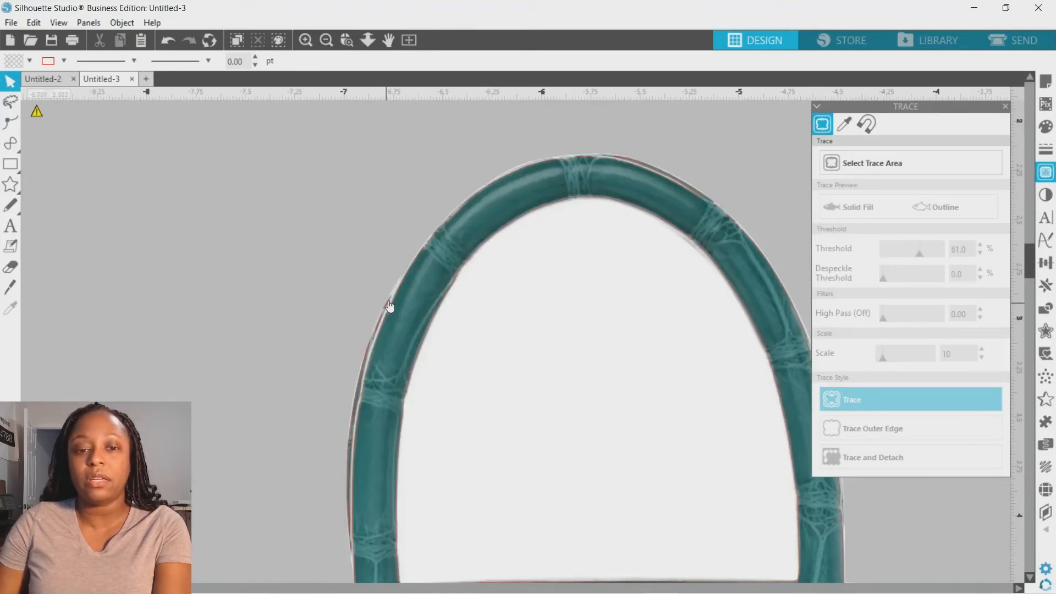
left_click(324, 40)
left_click(325, 40)
left_click(325, 40)
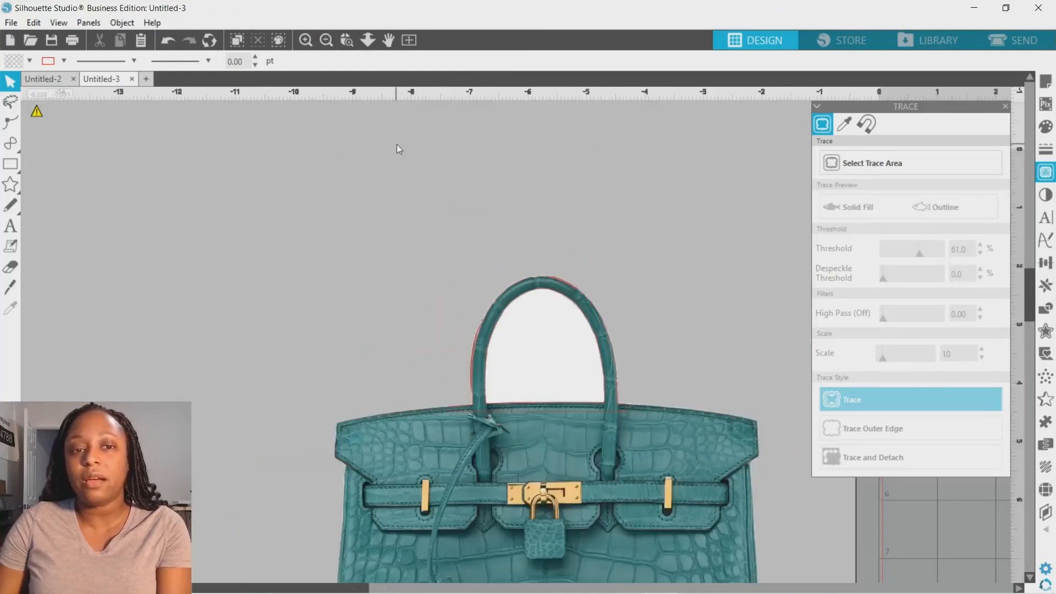
scroll(398, 148, "down", 2)
scroll(398, 145, "down", 1)
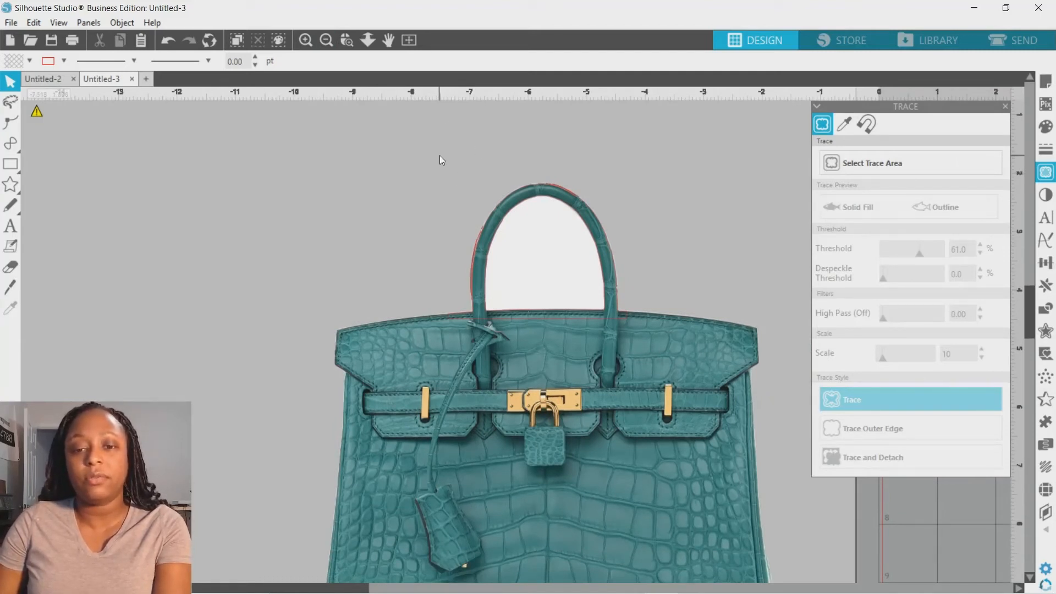
left_click(559, 290)
left_click_drag(635, 328, 646, 331)
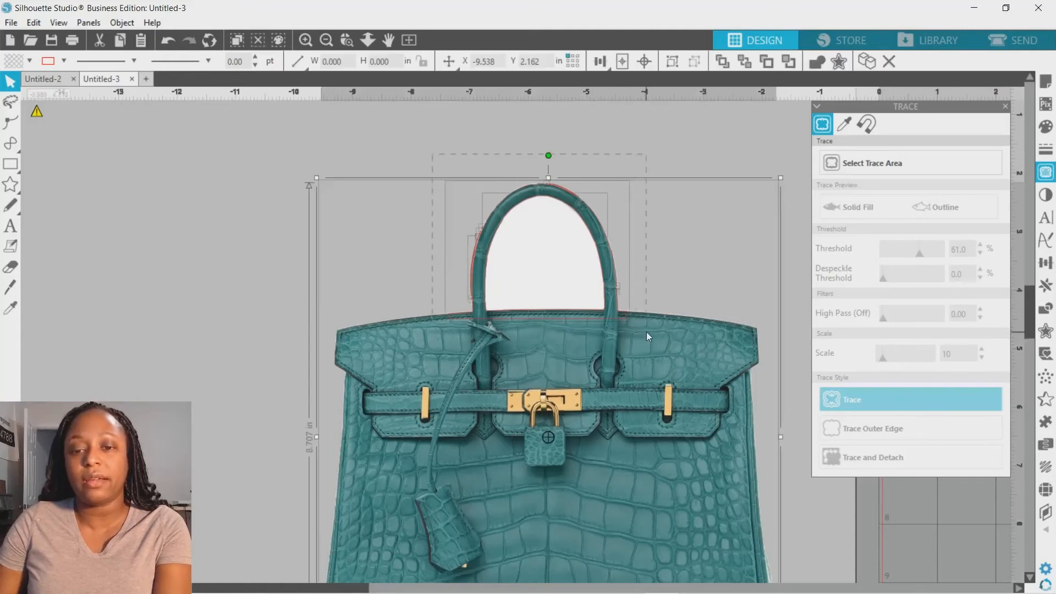
left_click(653, 362, "shift")
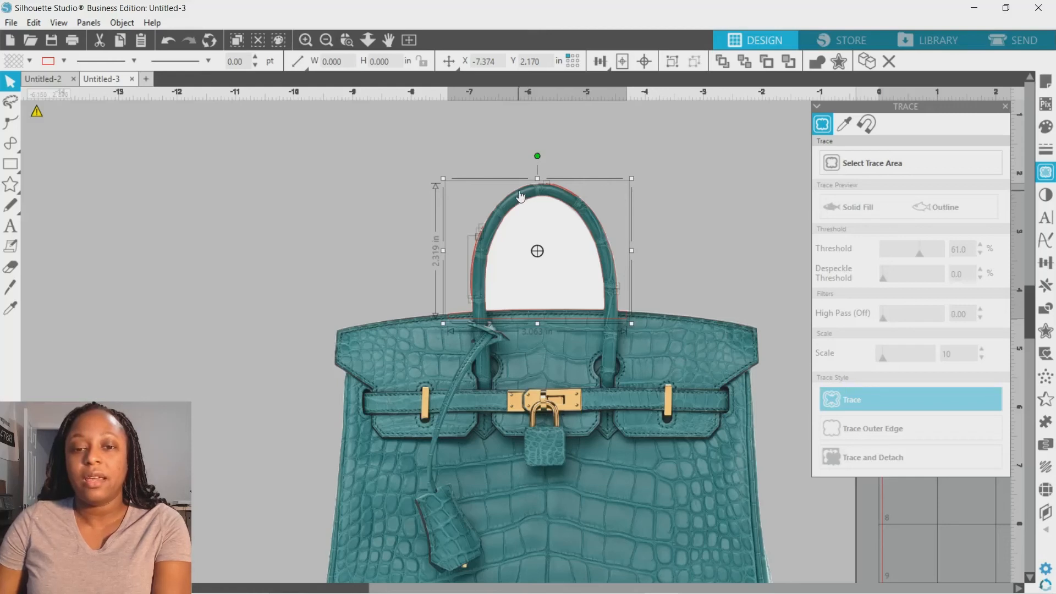
left_click(570, 177)
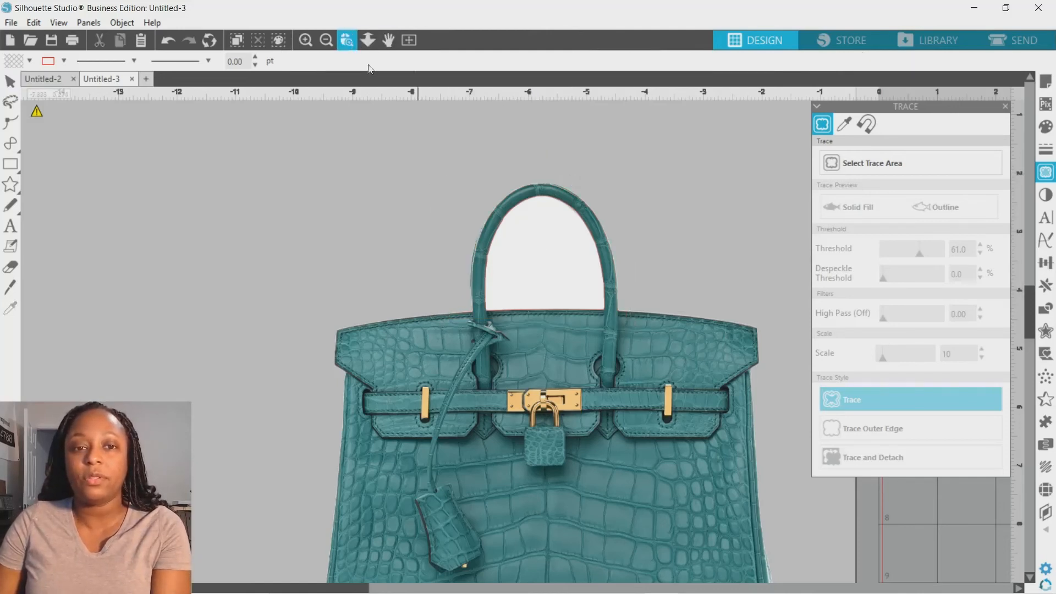
left_click(501, 212)
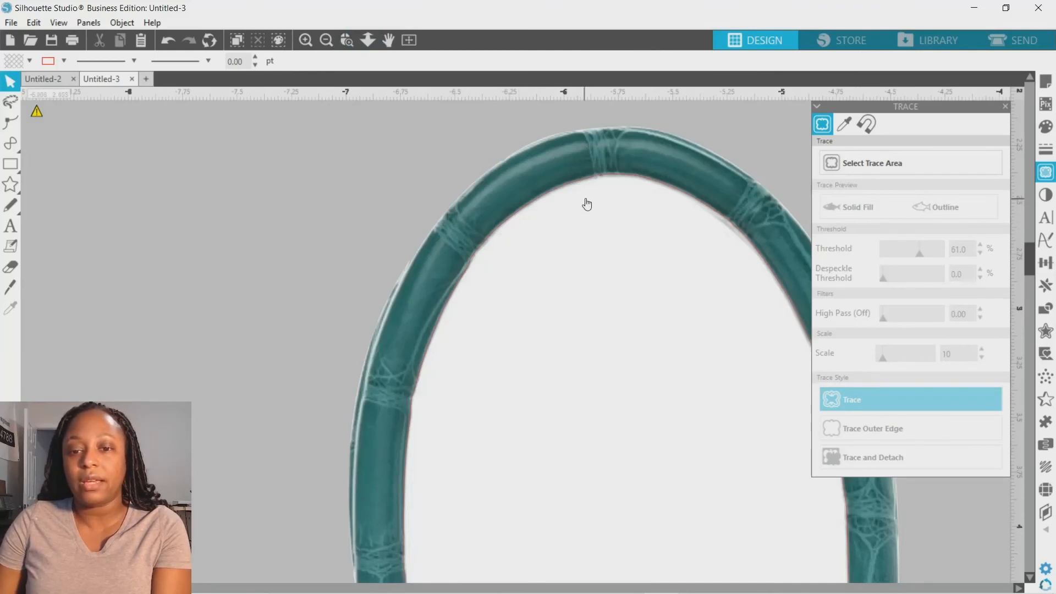
left_click(328, 42)
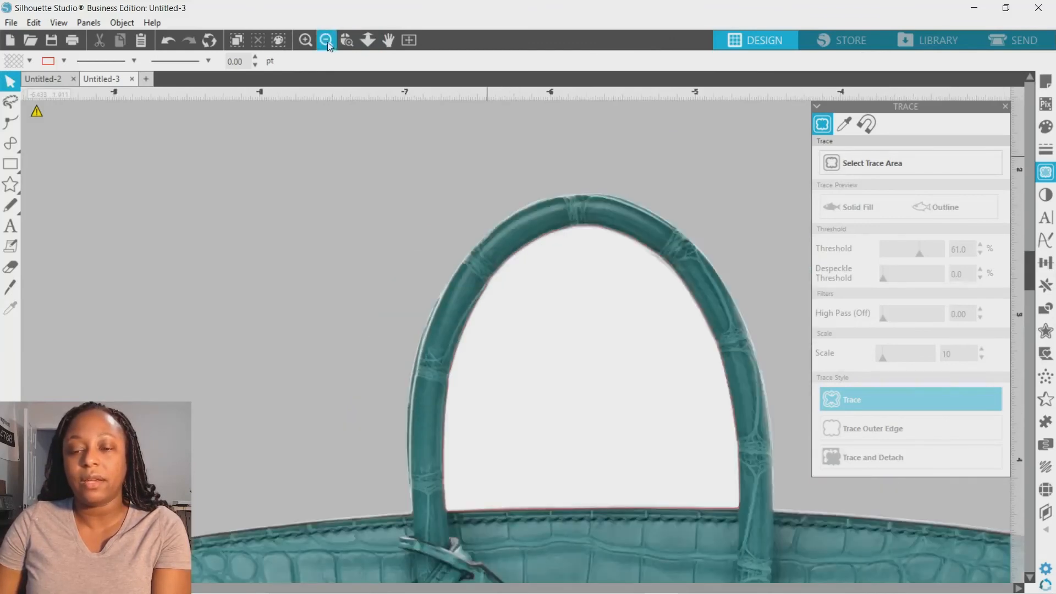
left_click(328, 42)
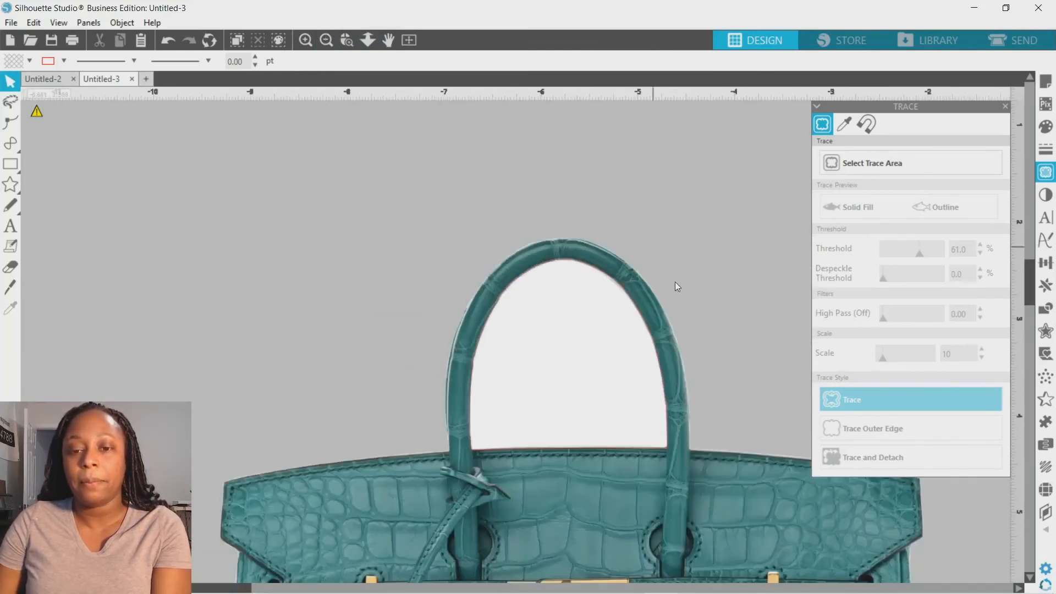
Step: Select the bag image together with the handle outlines and apply Subtract
left_click(561, 250)
left_click_drag(572, 277, 573, 280)
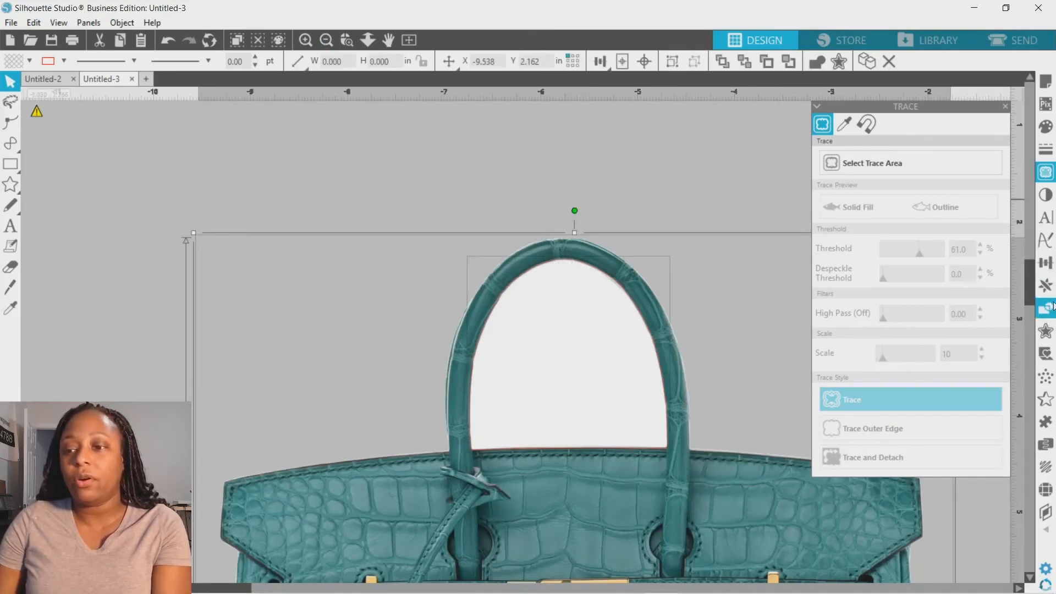
left_click(1049, 315)
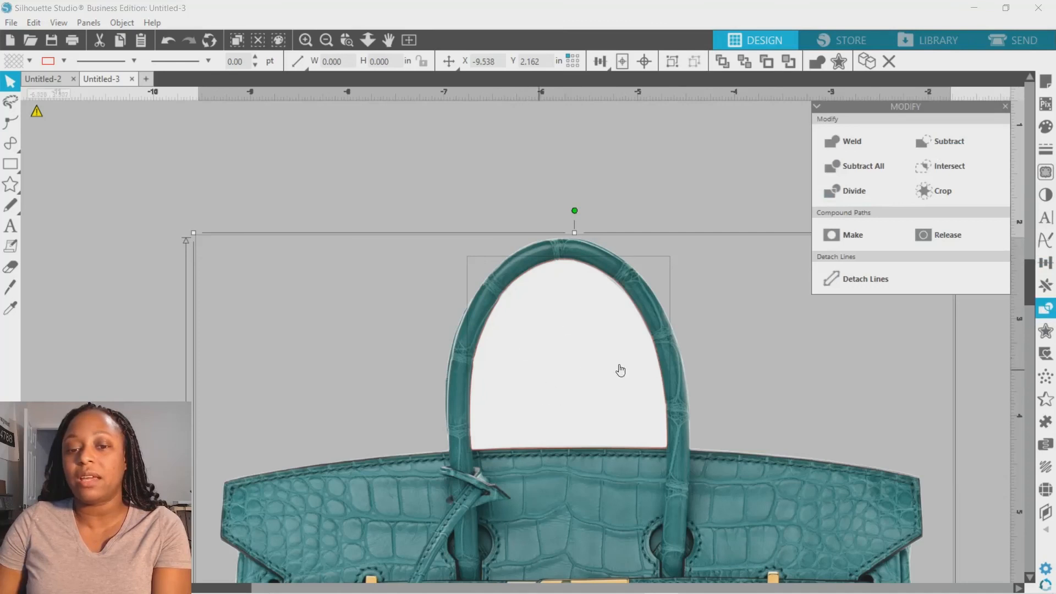
left_click(945, 146)
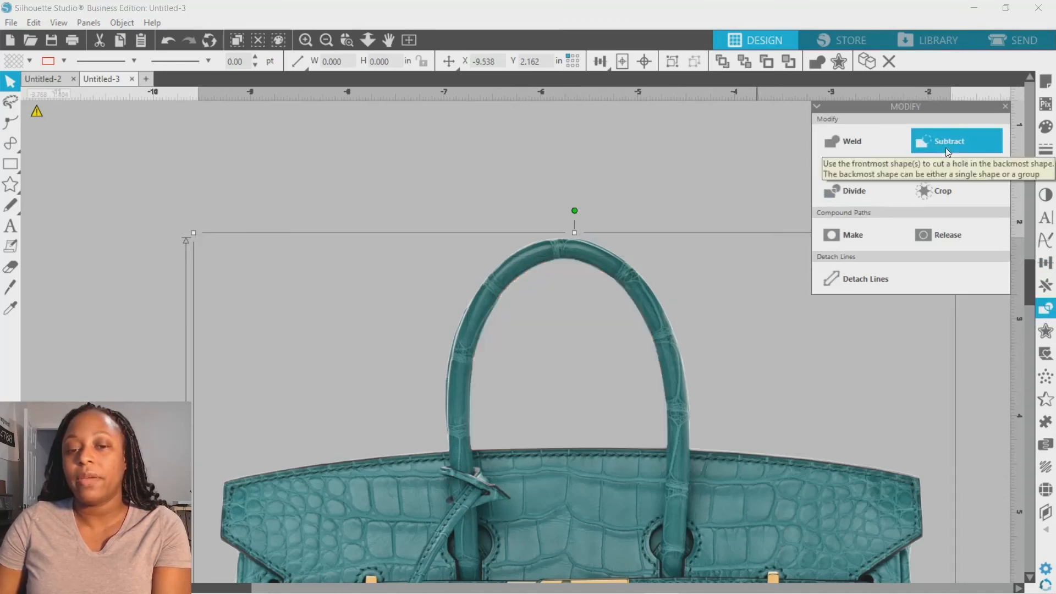